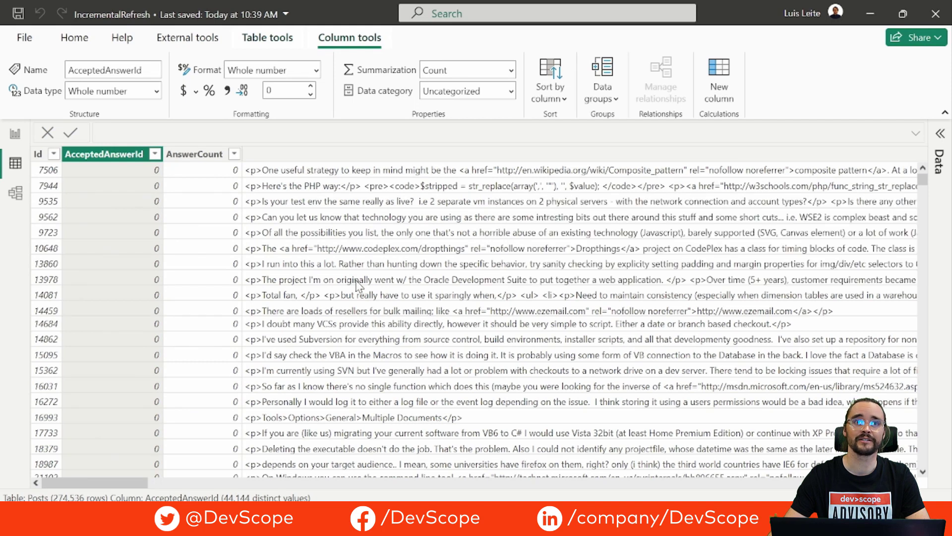
Open the Power Query Editor to transform the report's data and bring its window fully into view.
click(75, 38)
click(365, 97)
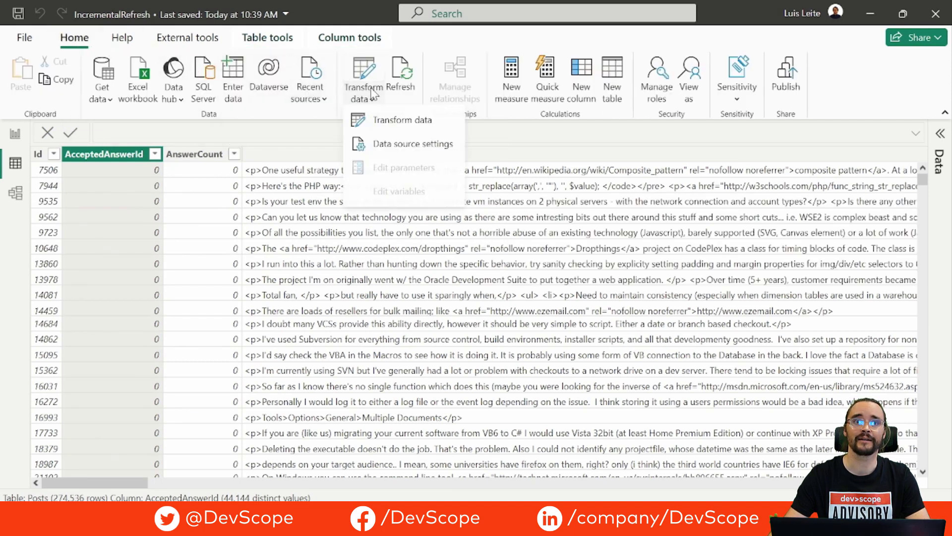
click(390, 124)
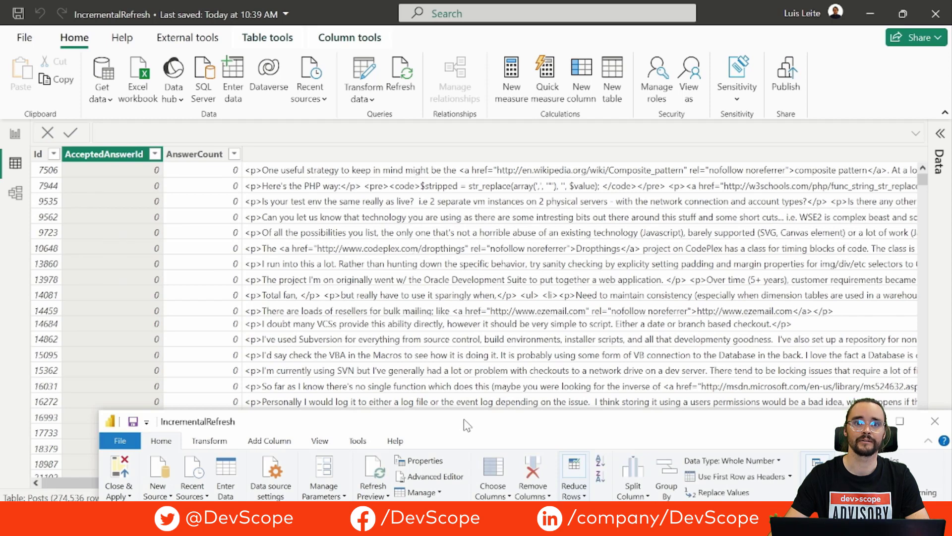
drag(464, 419, 403, 51)
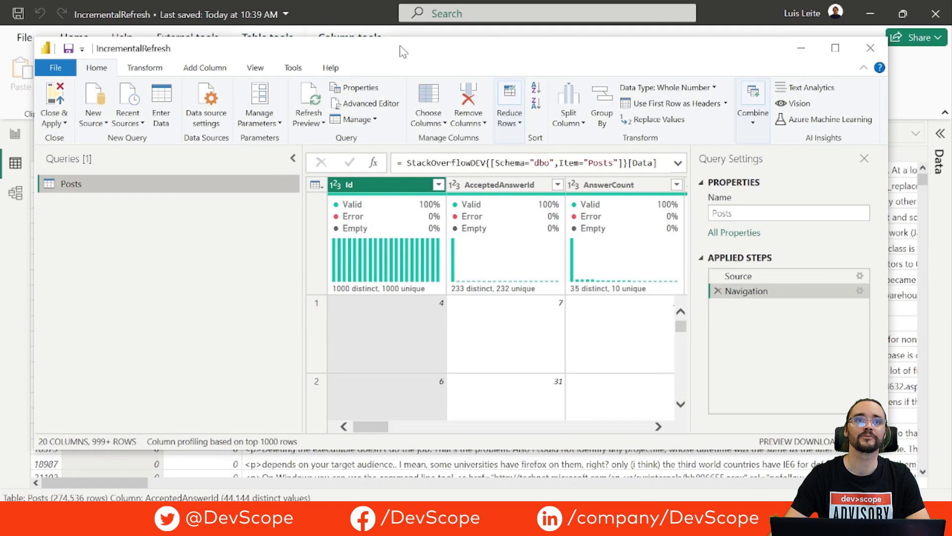
Create a new query parameter named RangeStart.
click(277, 123)
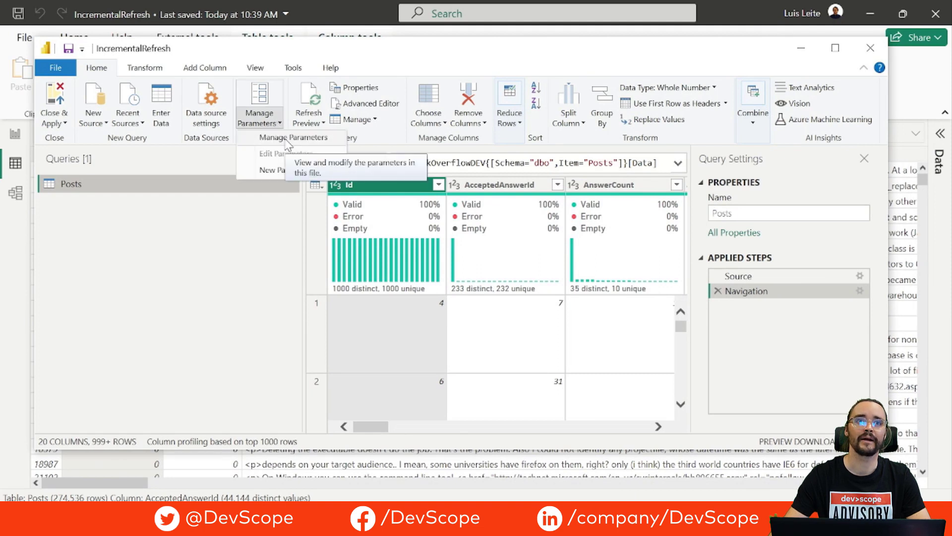
click(283, 170)
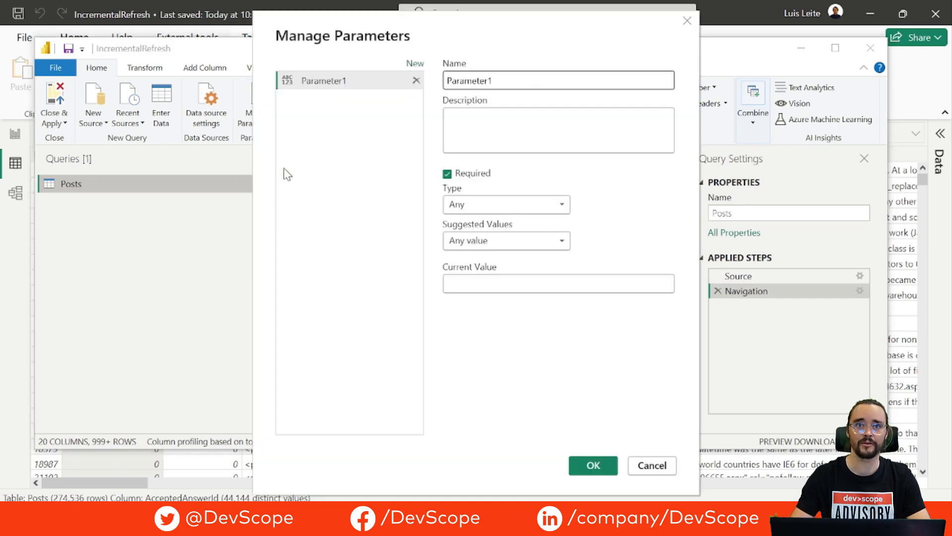
double_click(482, 75)
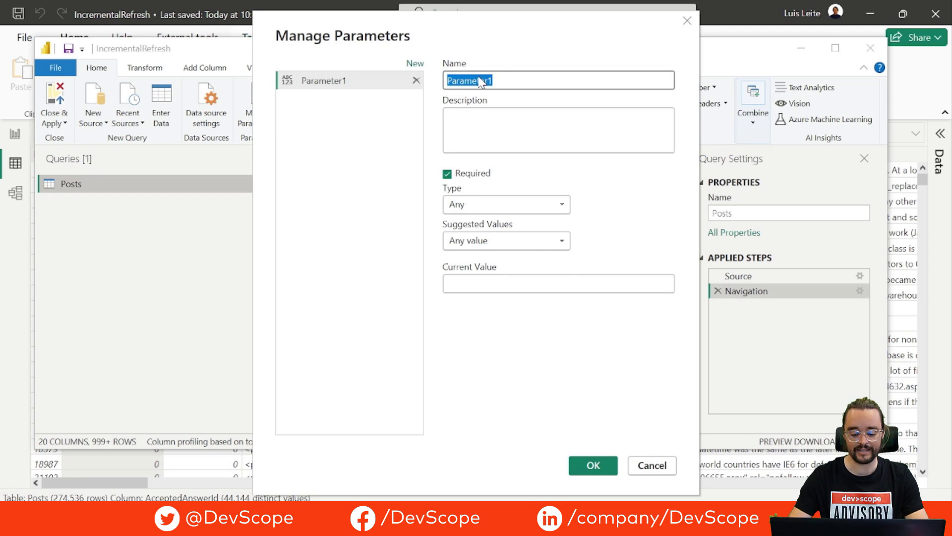
text(Ra)
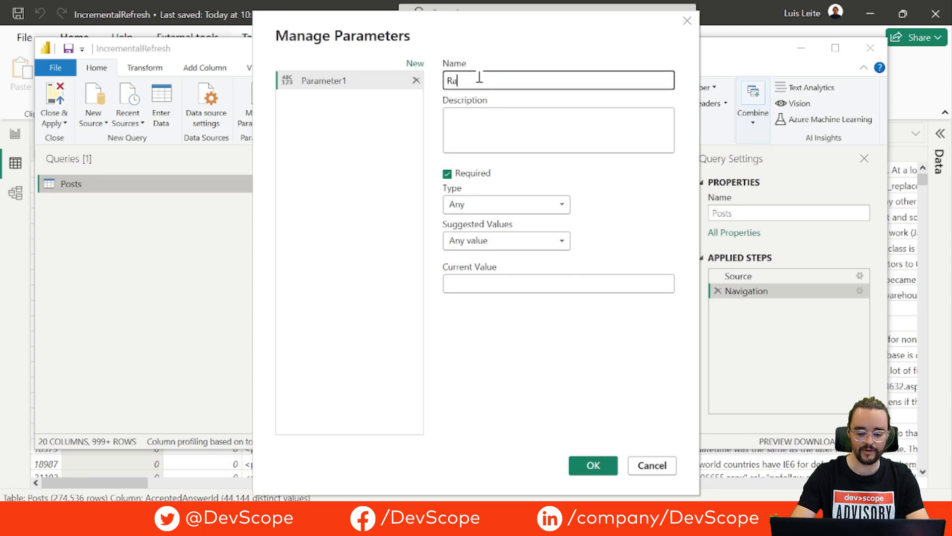
text(nge)
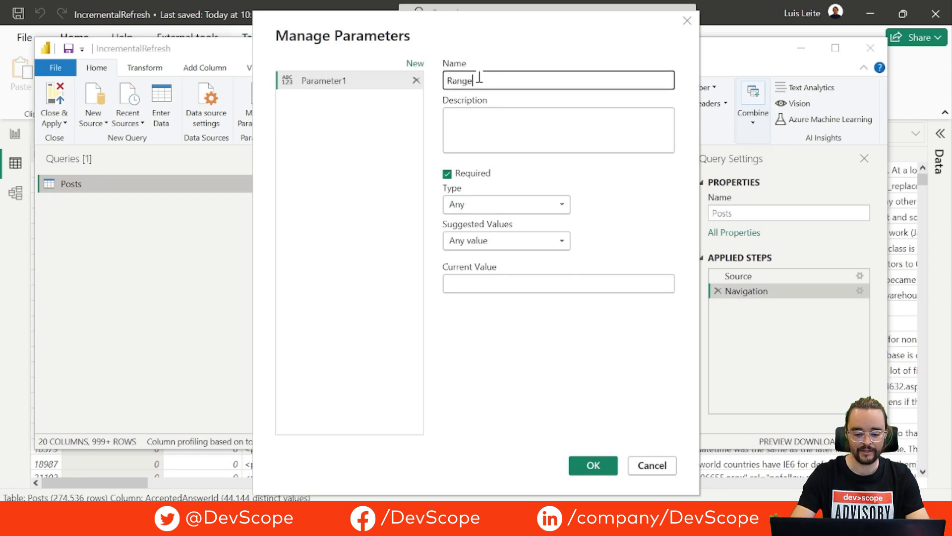
text(Start)
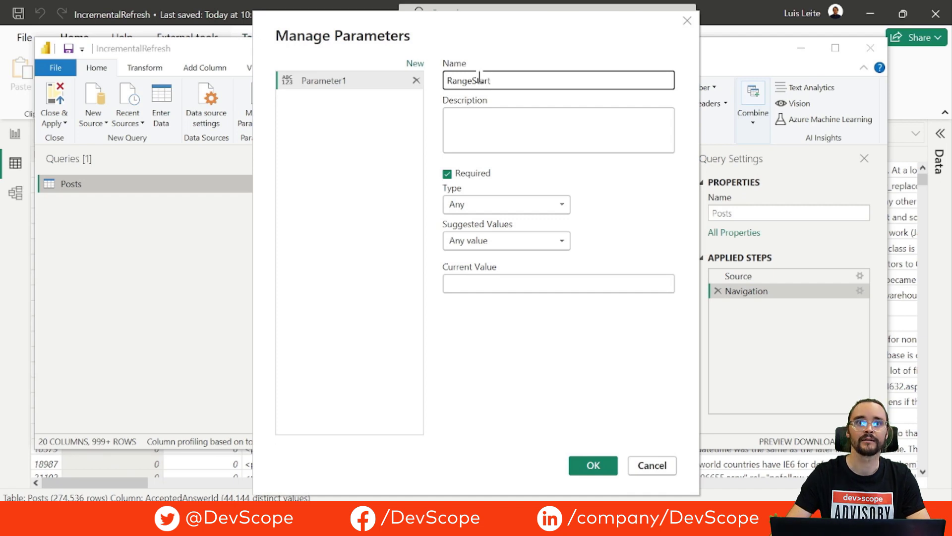
Set the RangeStart parameter's type to Date/Time with 01/10/2023 as its current value, and save it.
click(562, 205)
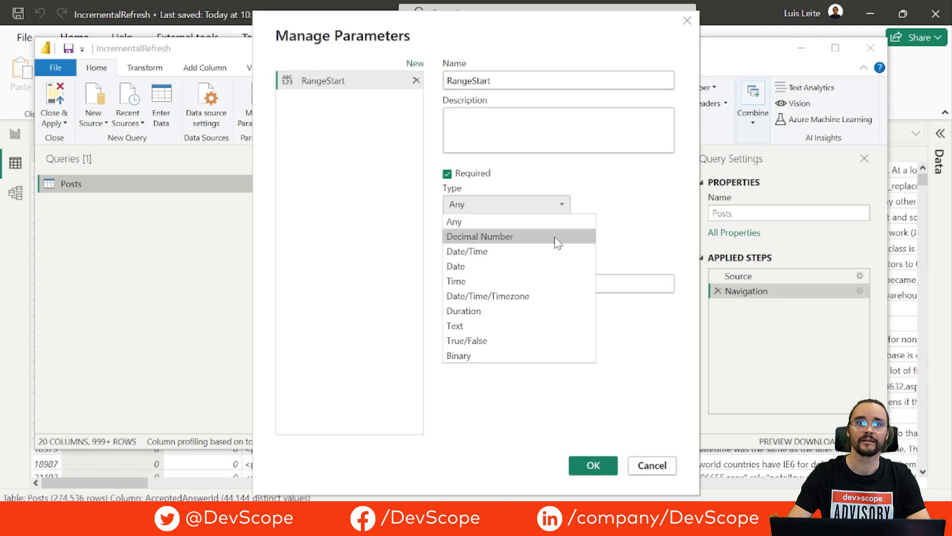
click(537, 252)
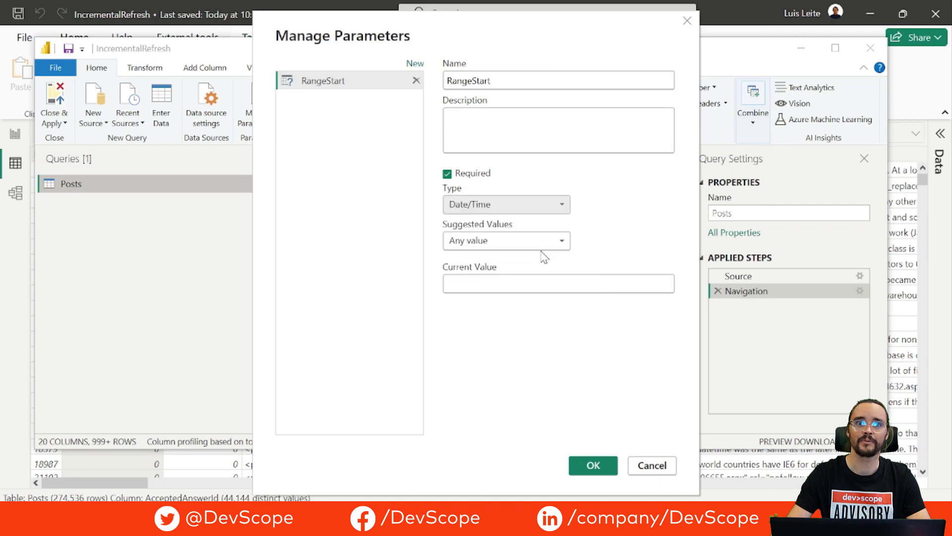
click(517, 283)
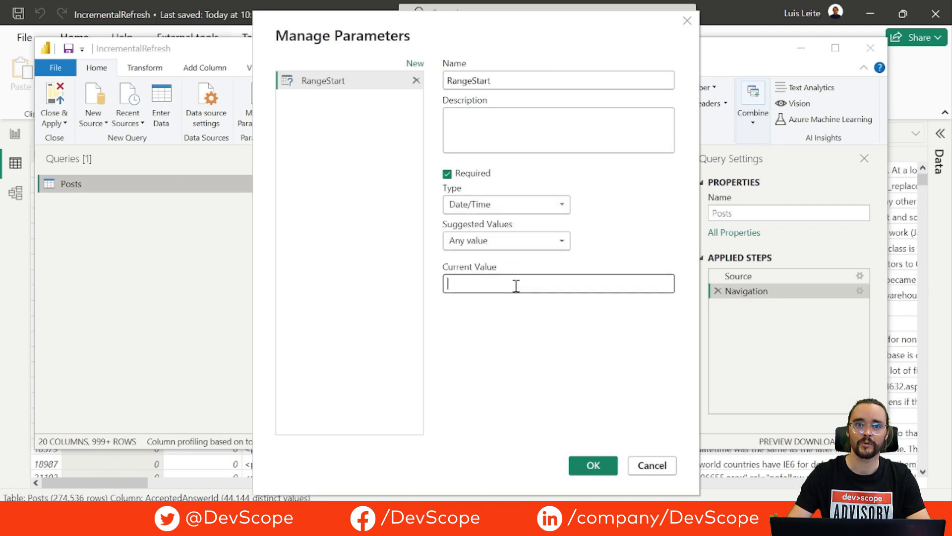
text(01/)
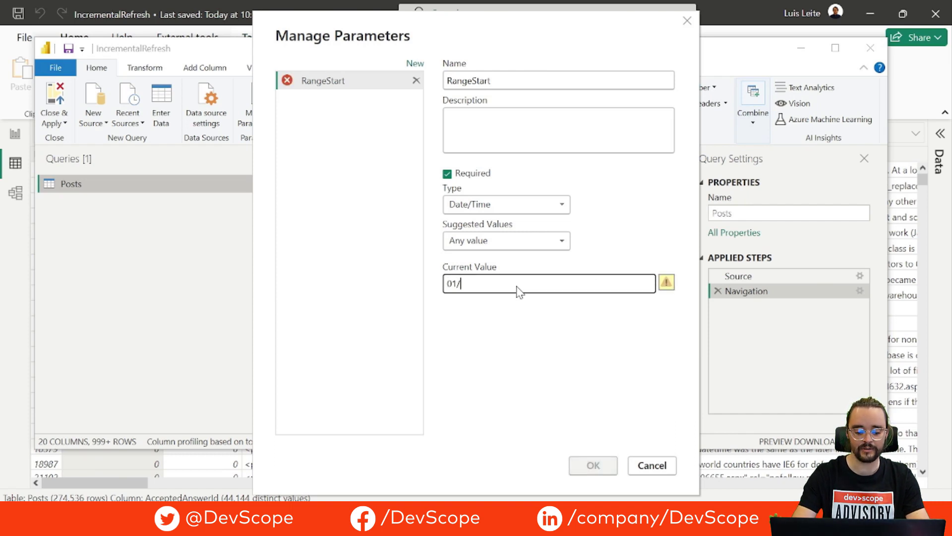
text(10/)
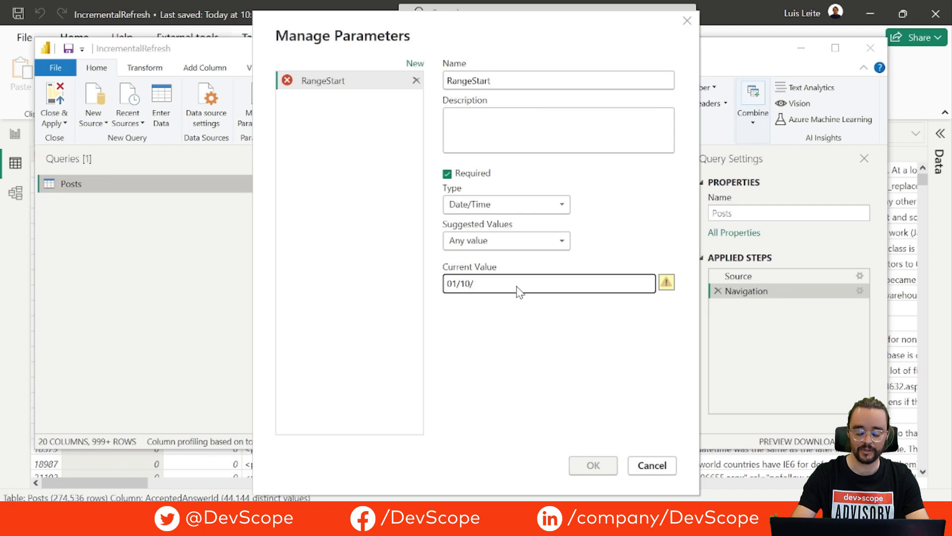
text(2023)
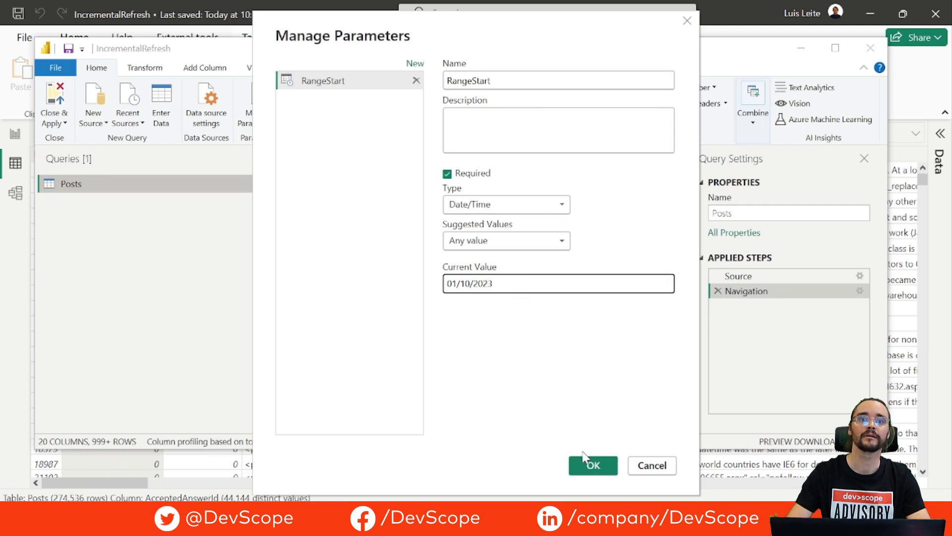
click(607, 472)
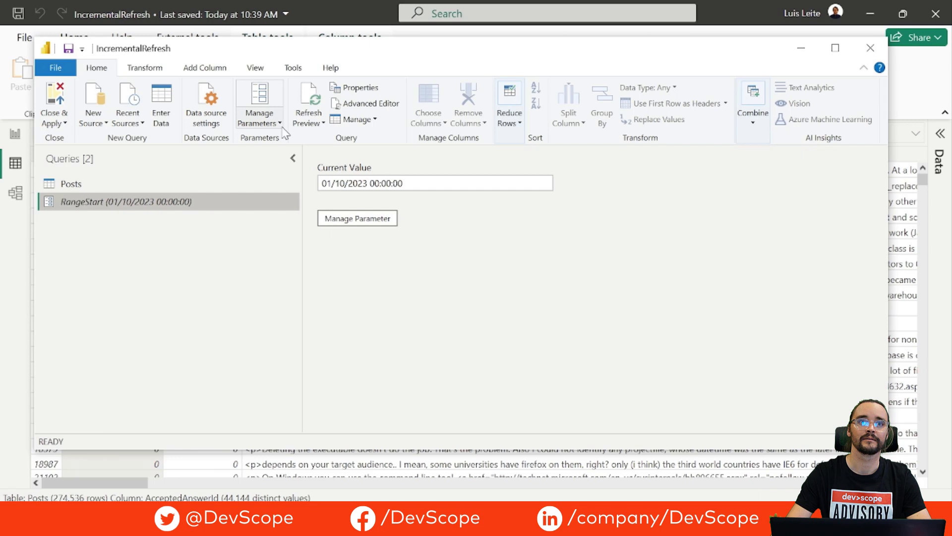
Create a second query parameter named RangeEnd.
click(259, 117)
click(286, 171)
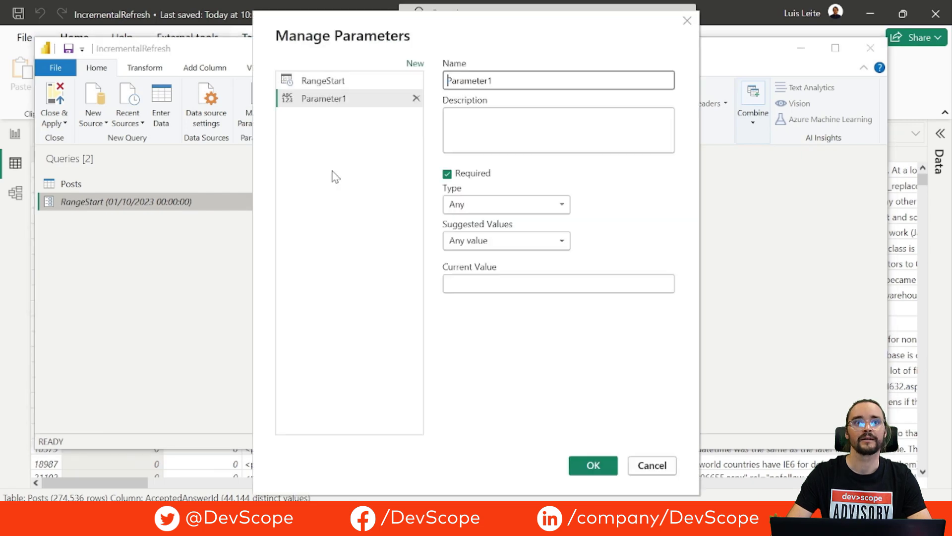
double_click(483, 82)
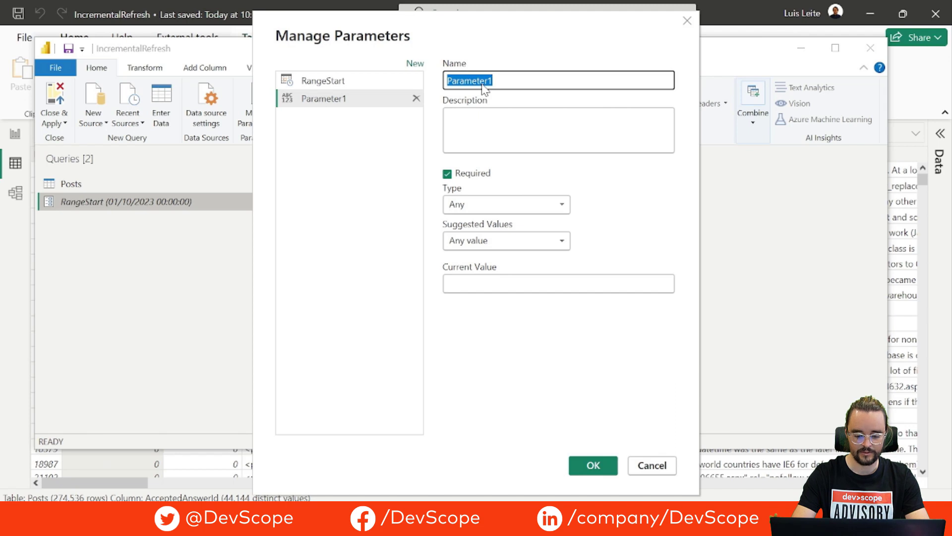
text(RangeE)
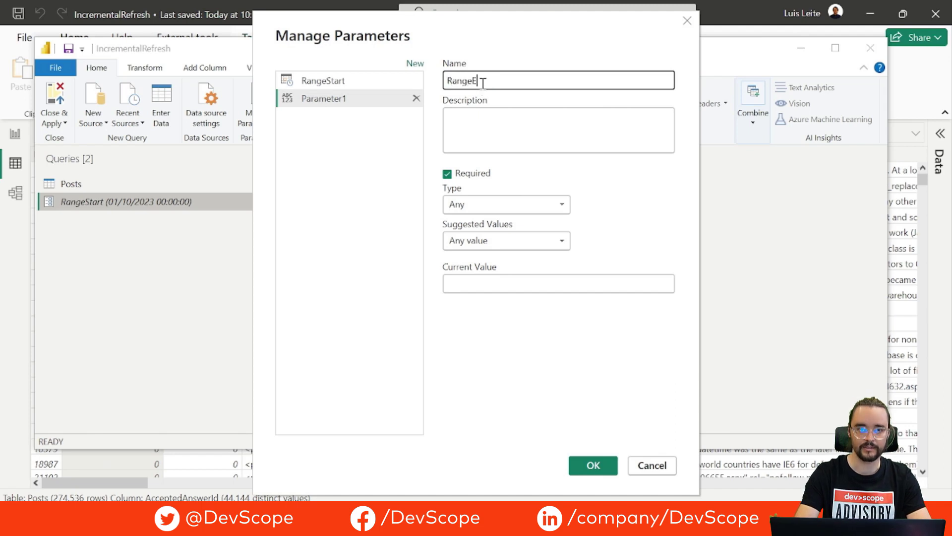
text(nd)
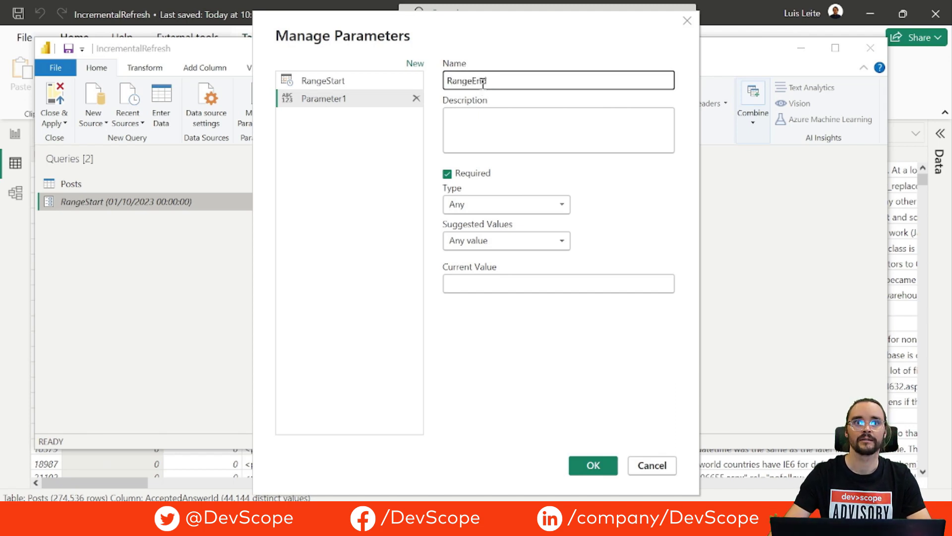
Give the RangeEnd parameter type Date/Time and current value 30/10/2023, and apply the query changes to the model.
click(516, 207)
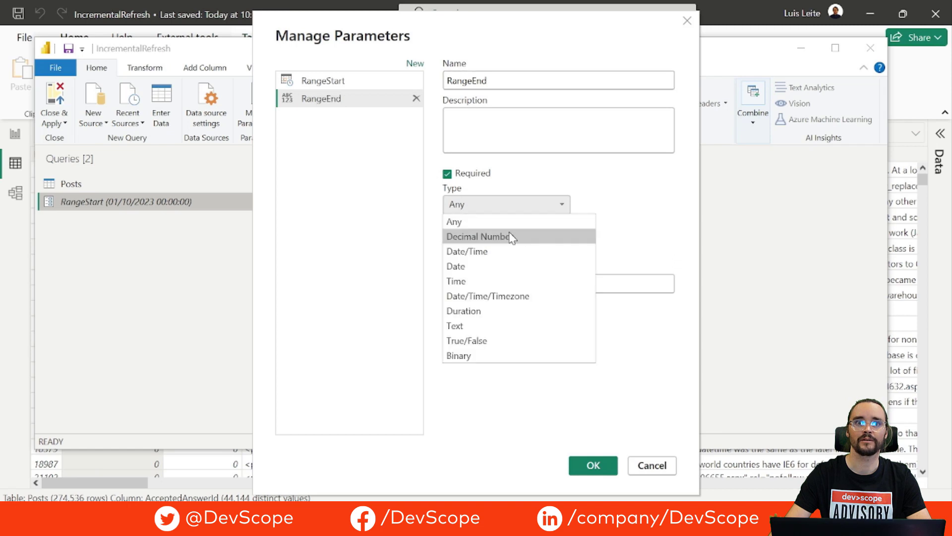
click(510, 251)
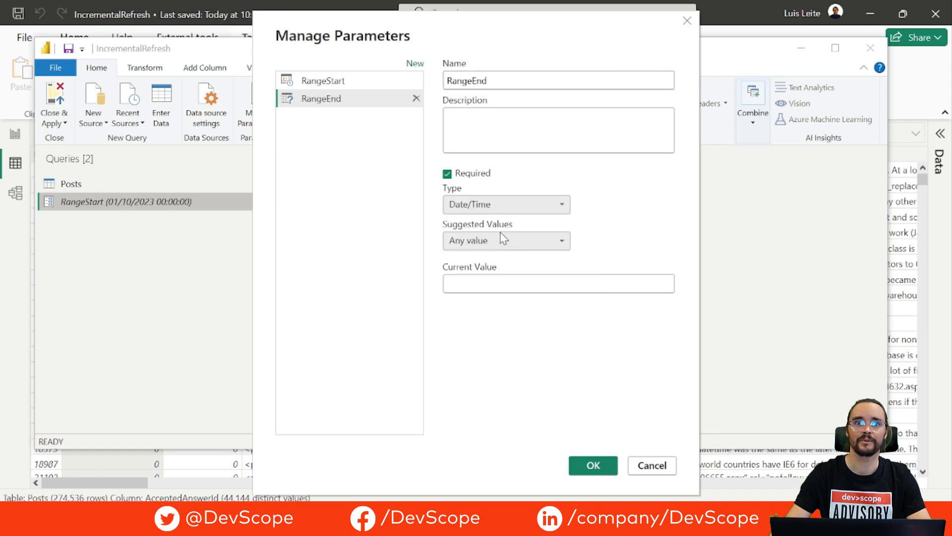
click(501, 283)
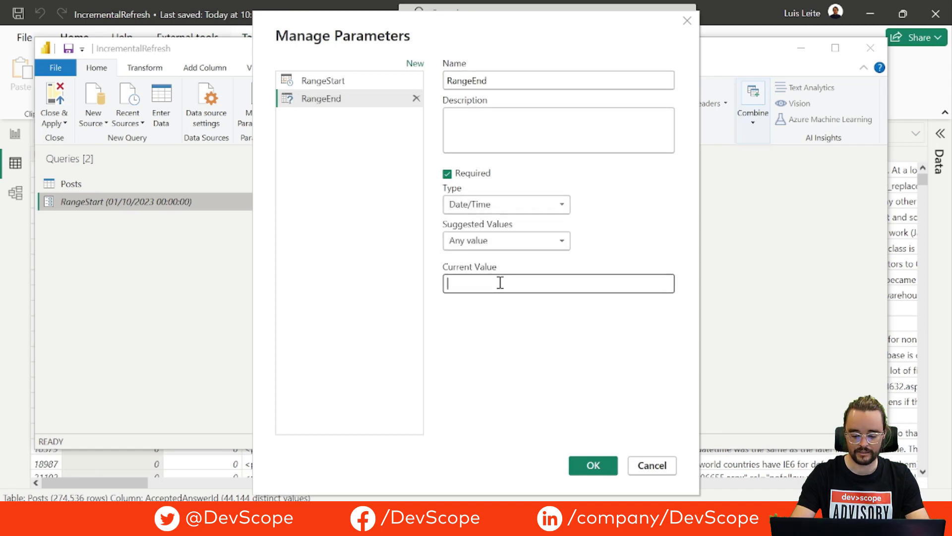
text(30/)
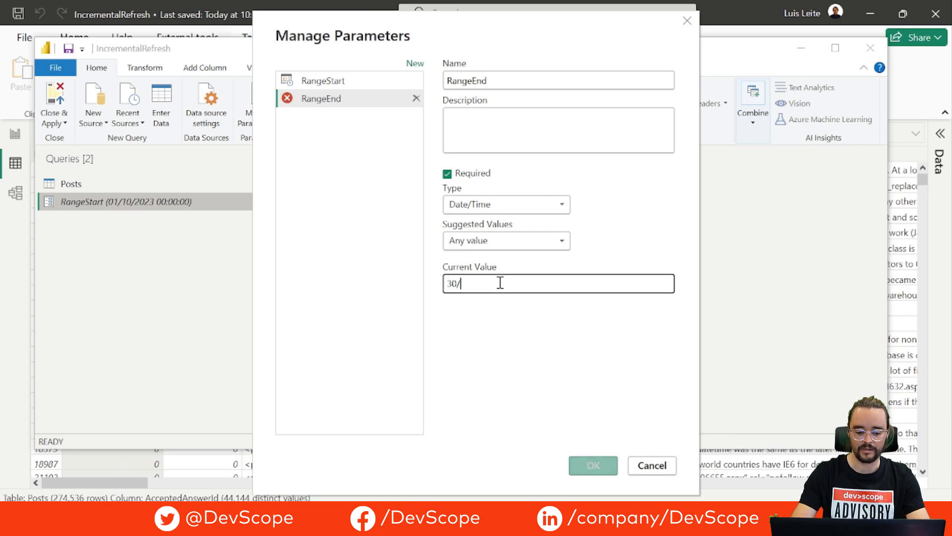
text(10)
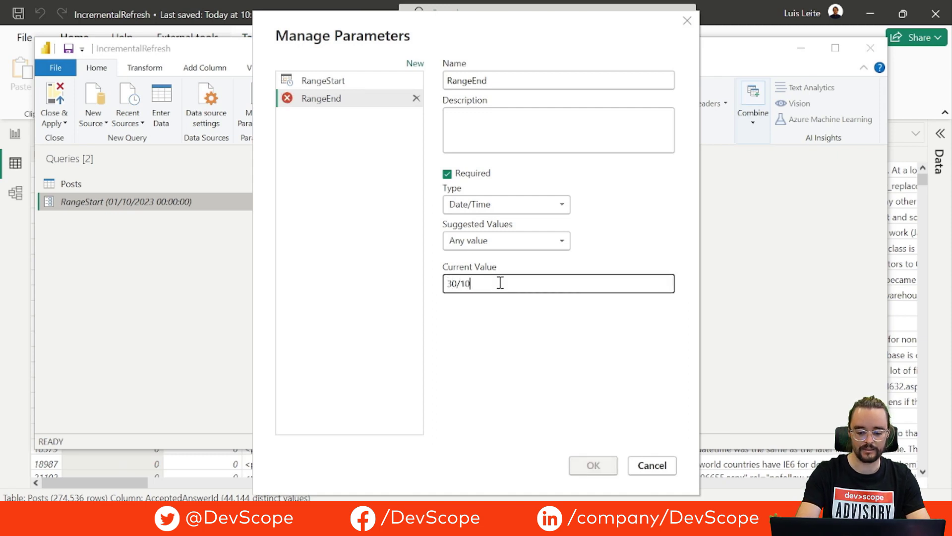
text(/2023)
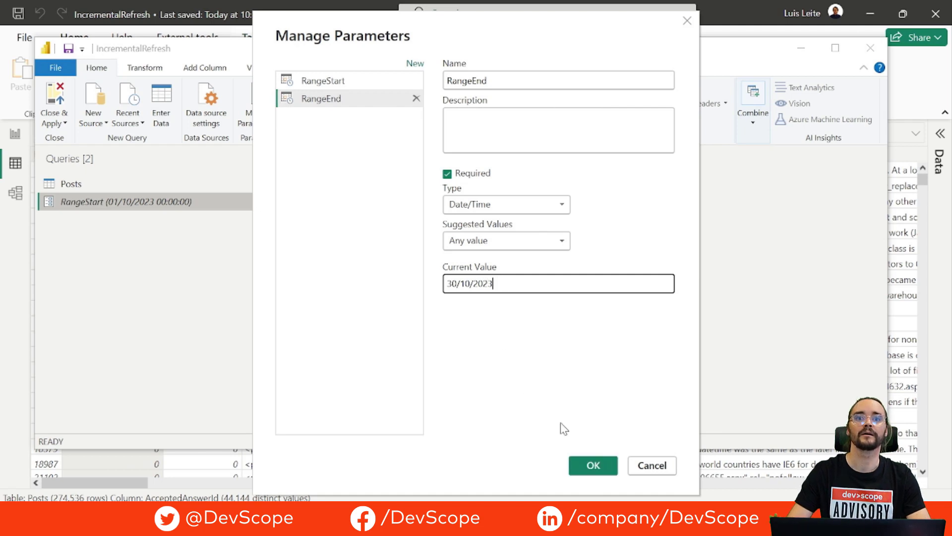
click(594, 465)
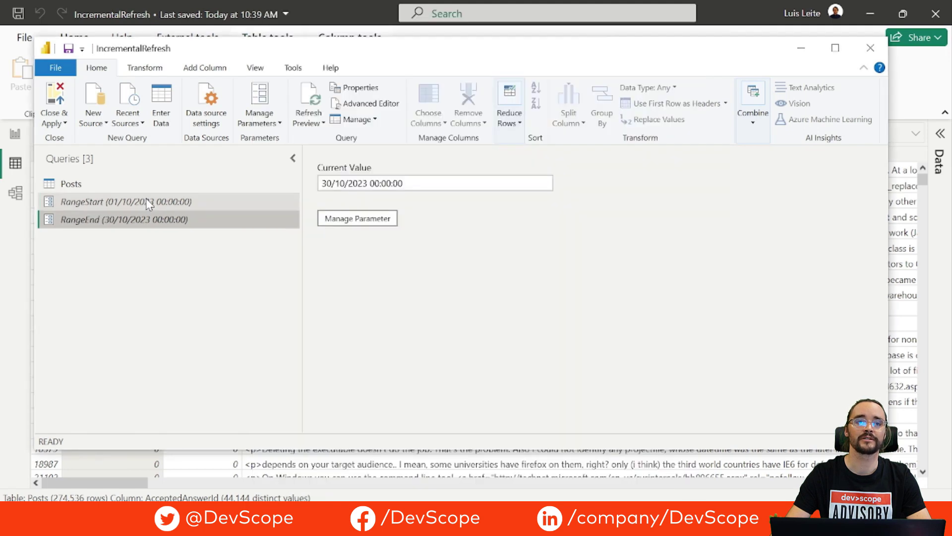
click(68, 107)
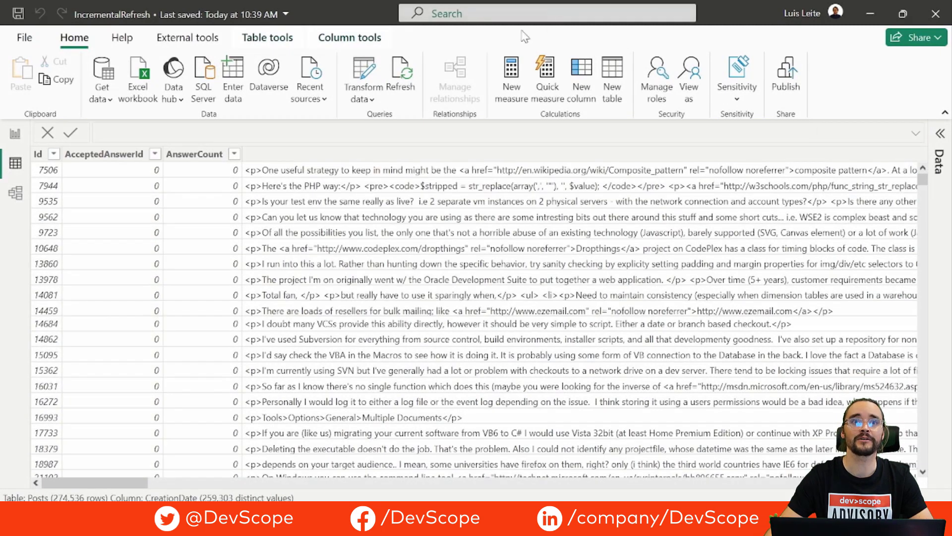
Reopen the Power Query Editor and set up a filter on the Posts query's CreationDate column for dates after the RangeStart parameter.
click(363, 77)
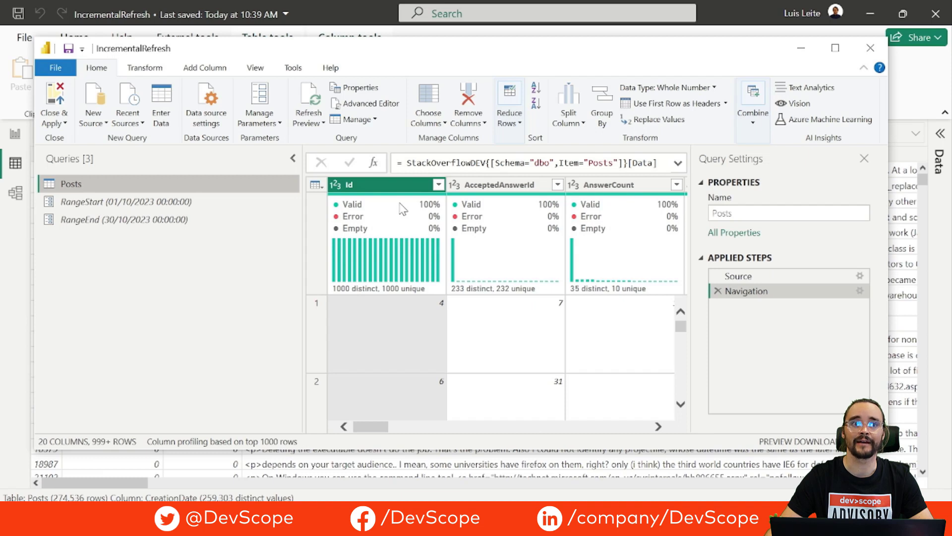
drag(382, 428, 416, 434)
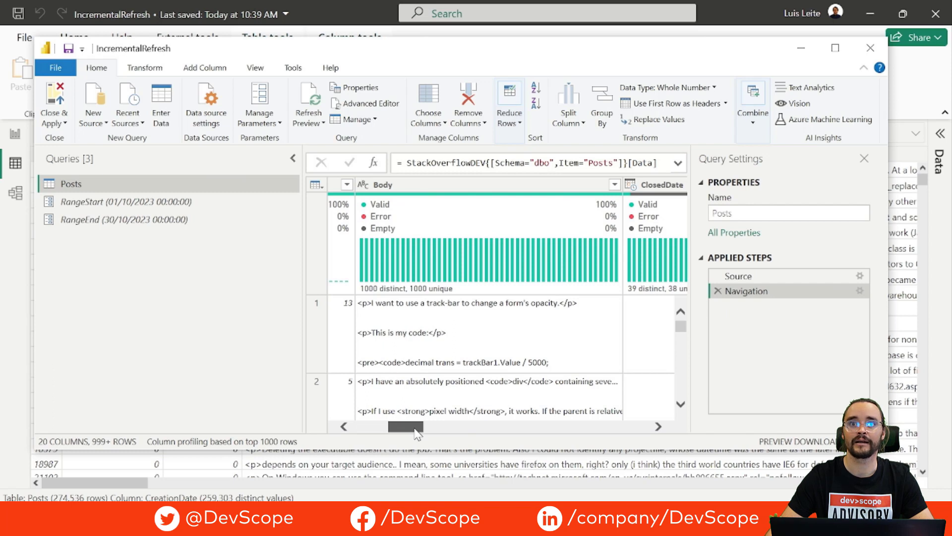
drag(417, 434, 473, 426)
click(571, 187)
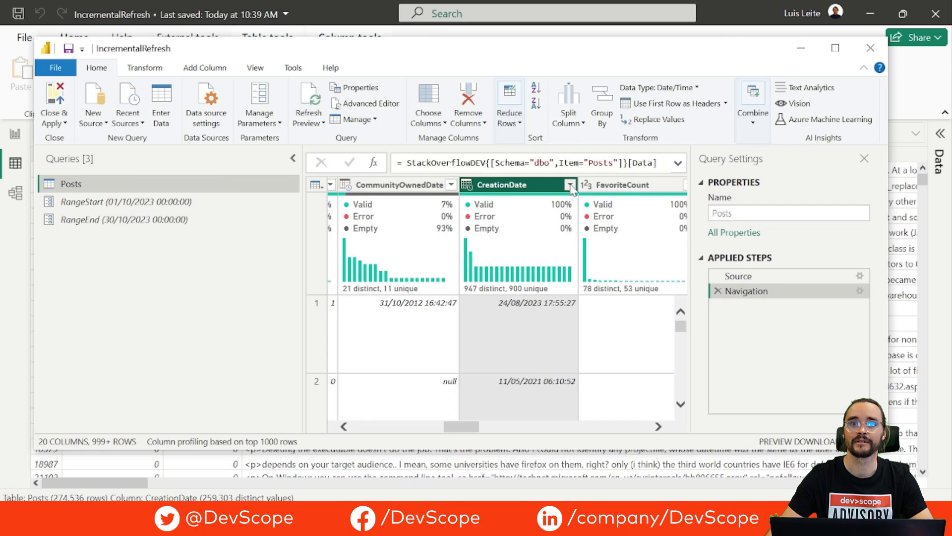
click(571, 185)
mouse_move(476, 294)
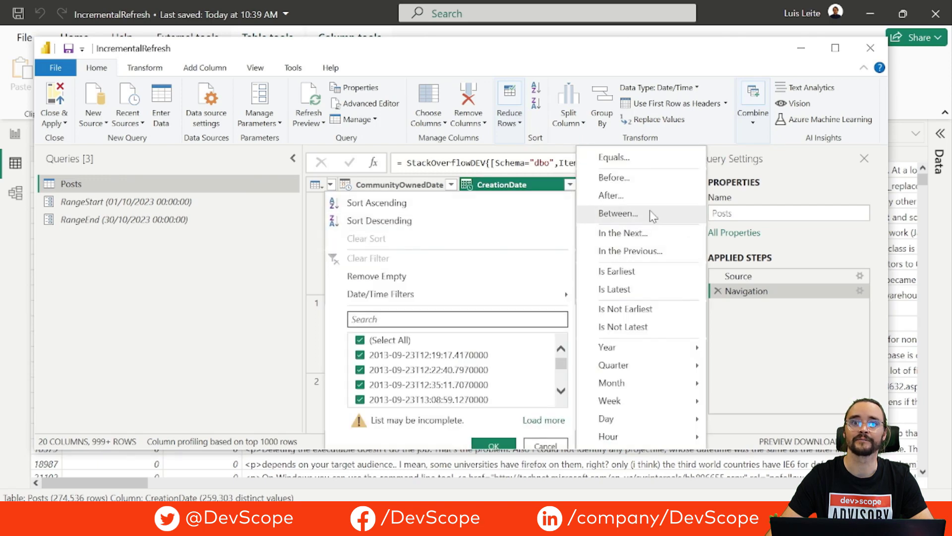
click(650, 212)
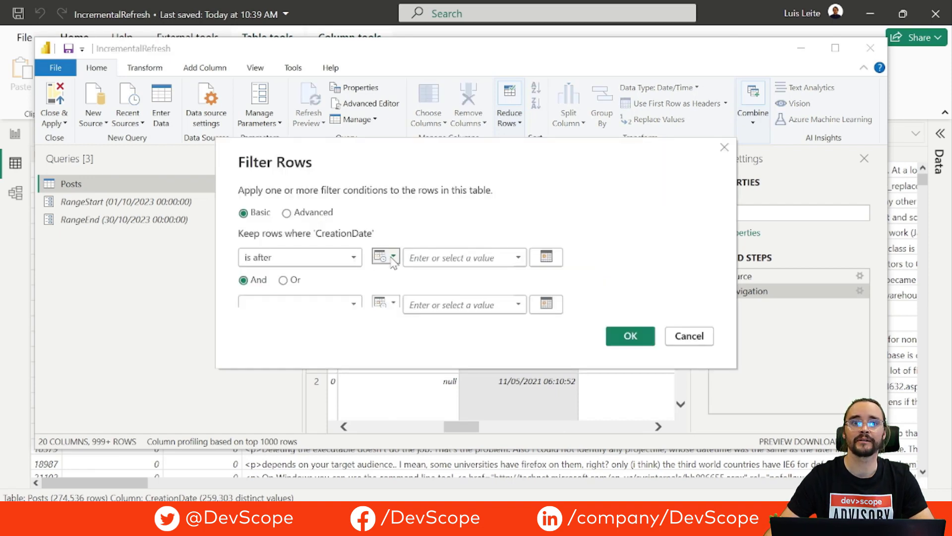
click(393, 257)
click(410, 290)
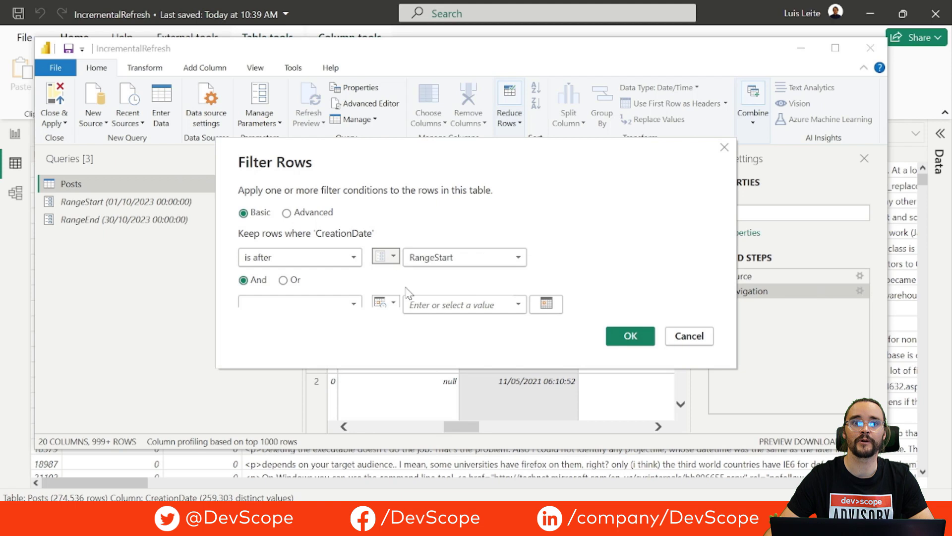
Add a second CreationDate condition, is before the RangeEnd parameter, confirm the filter, and apply the query changes to the model.
click(357, 303)
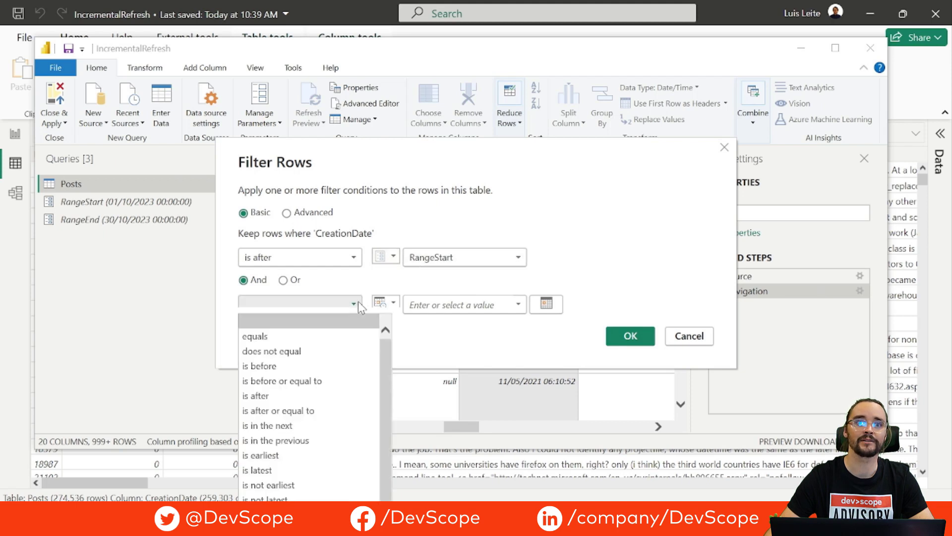
click(333, 366)
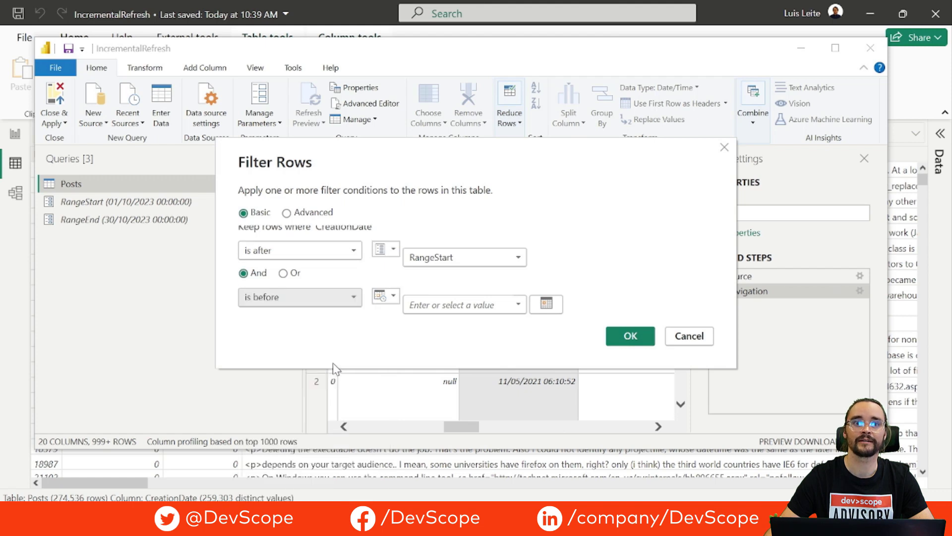
click(393, 295)
click(407, 326)
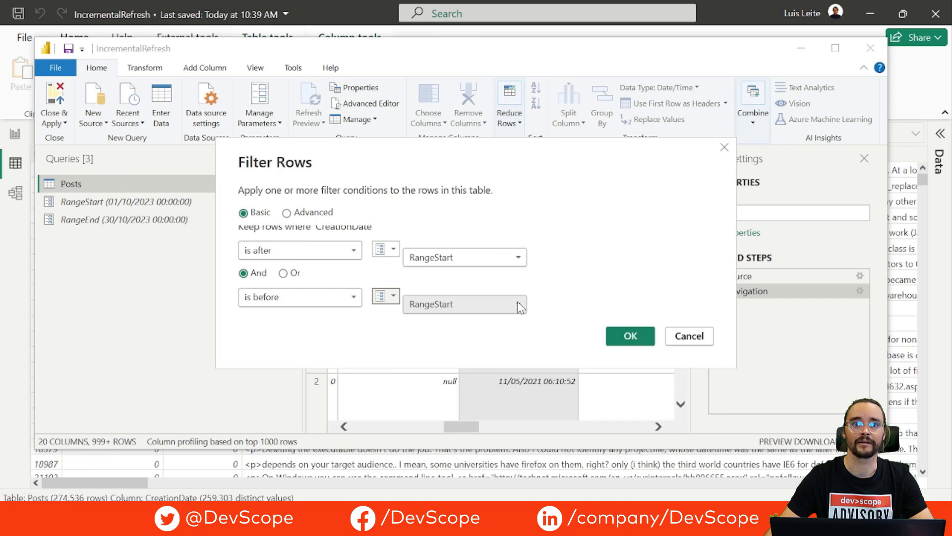
click(518, 302)
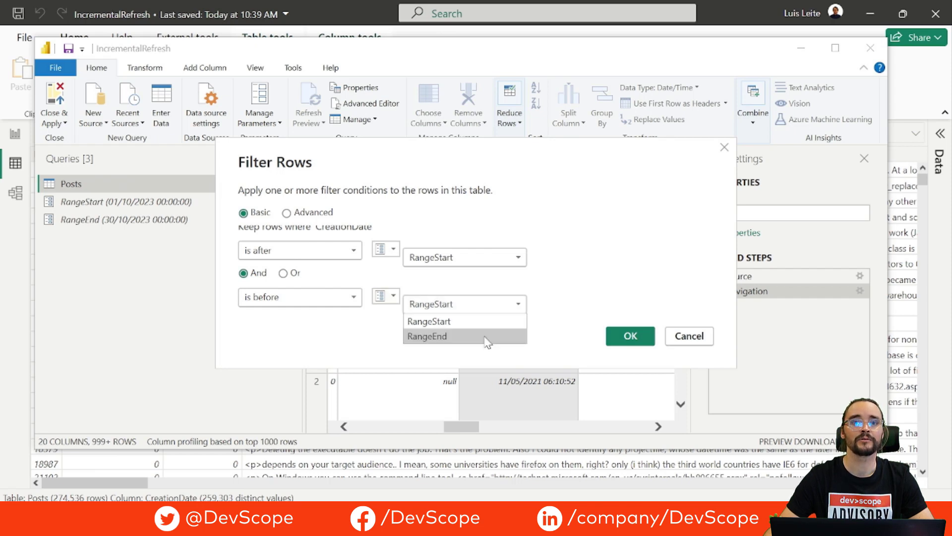
click(427, 336)
click(630, 336)
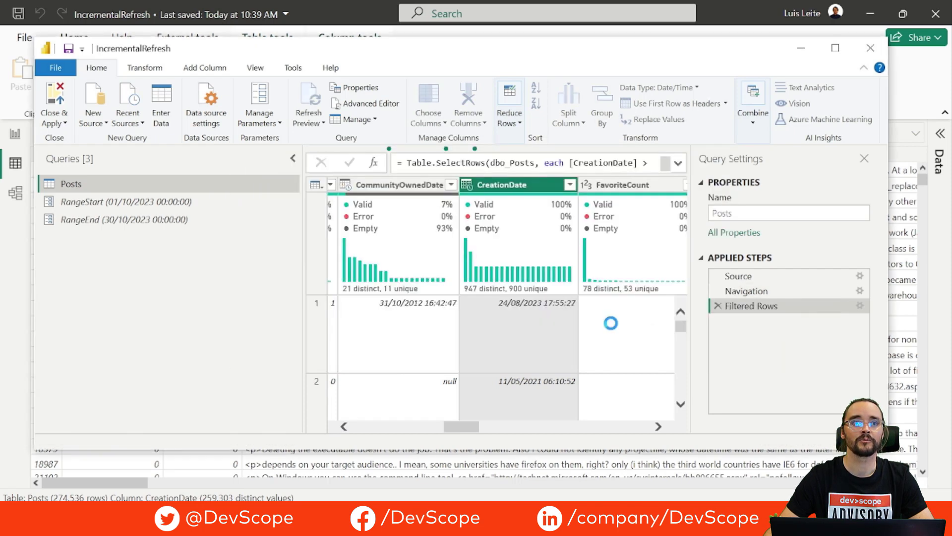
click(54, 104)
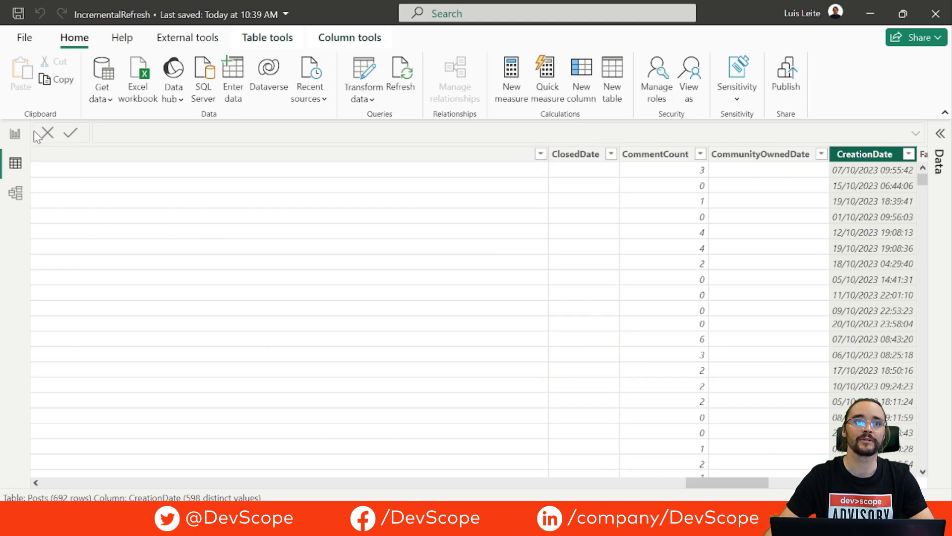
From the report view, open the incremental refresh settings for the Posts table and turn incremental refresh on.
click(16, 133)
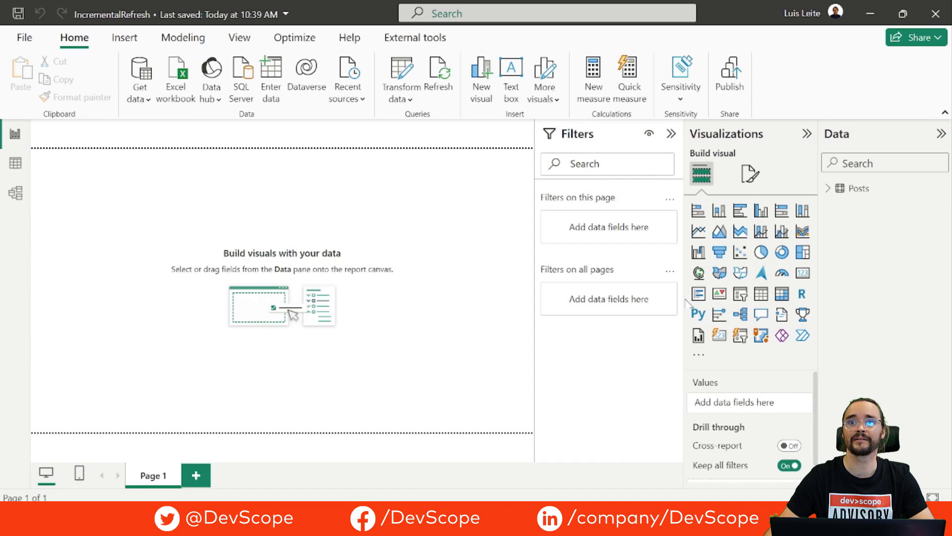
right_click(857, 194)
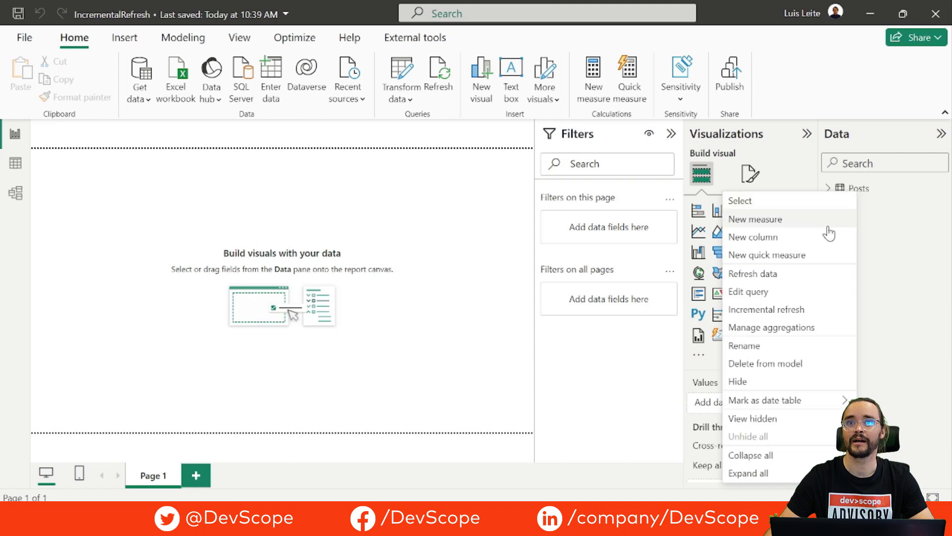
click(789, 310)
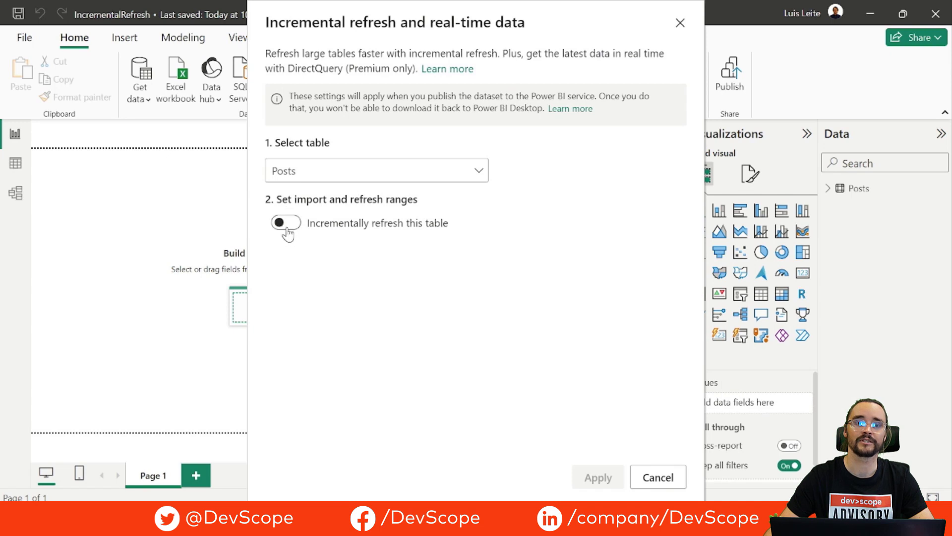
click(287, 224)
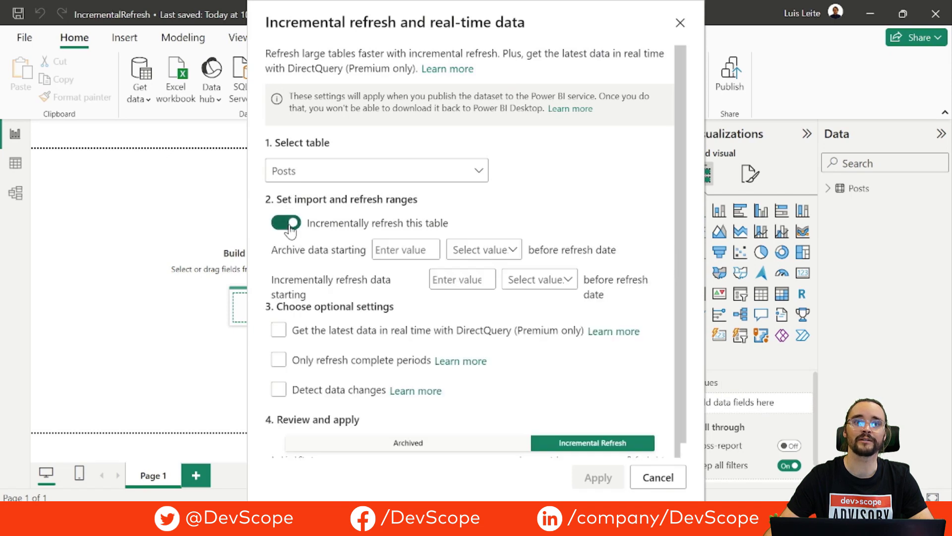
Set the archived data range to start 30 days before the refresh date.
click(404, 251)
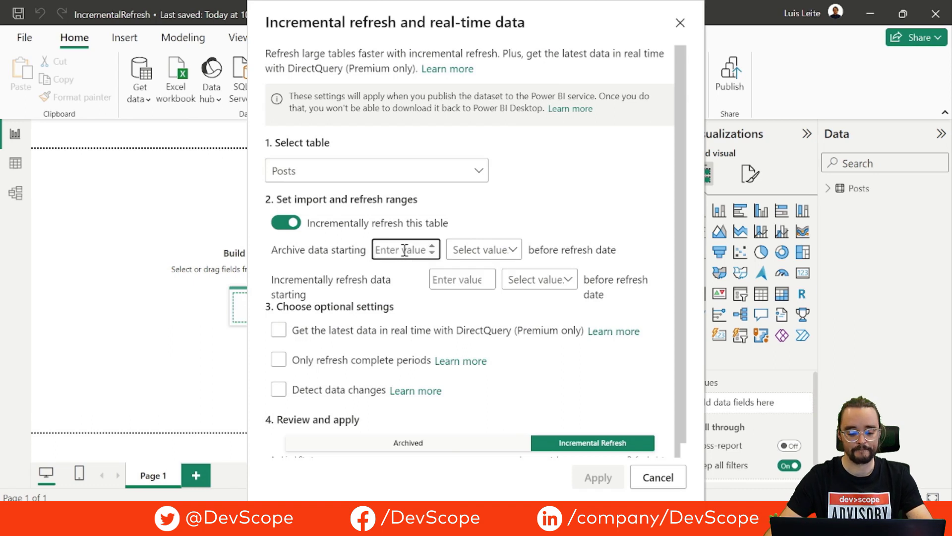
text(30)
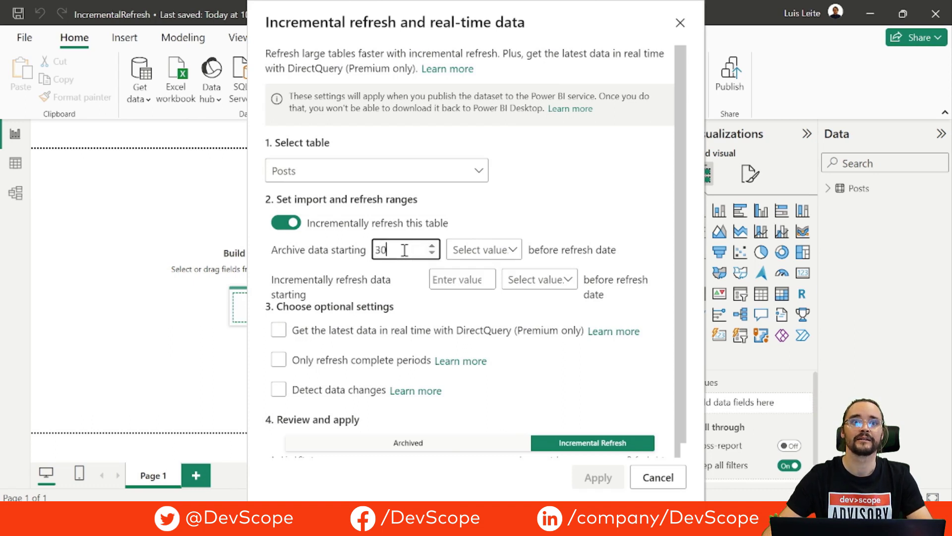
click(489, 249)
click(481, 306)
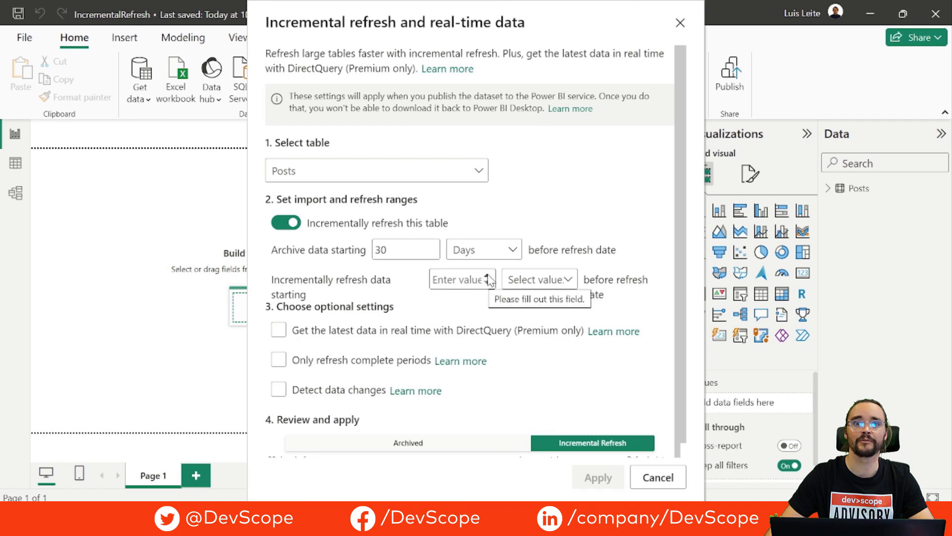
Set the incrementally refreshed data range to start 15 days before the refresh date.
click(487, 276)
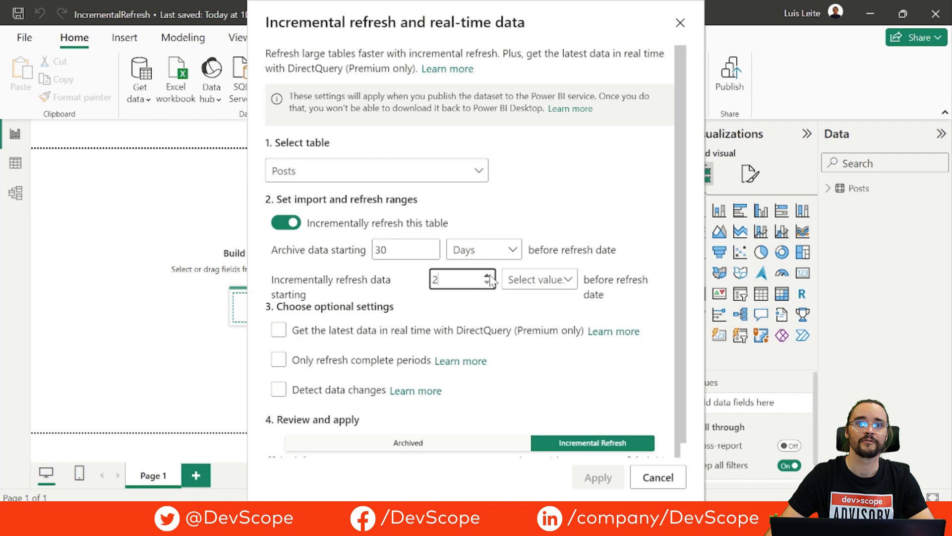
click(543, 281)
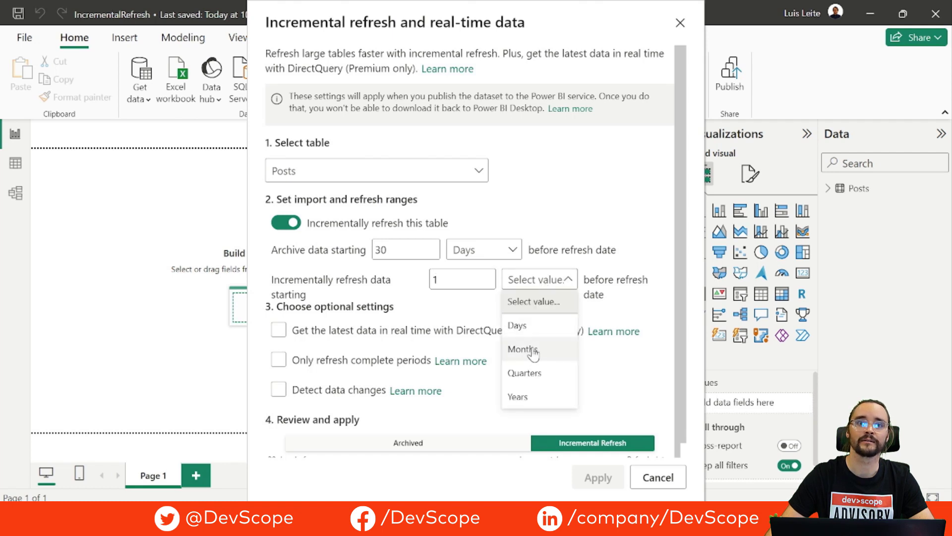
click(450, 277)
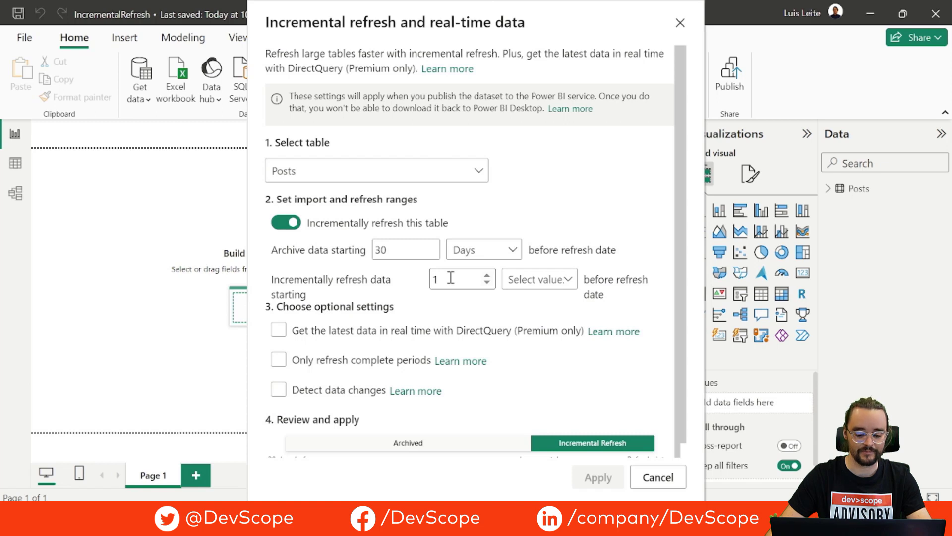
text(5)
click(567, 281)
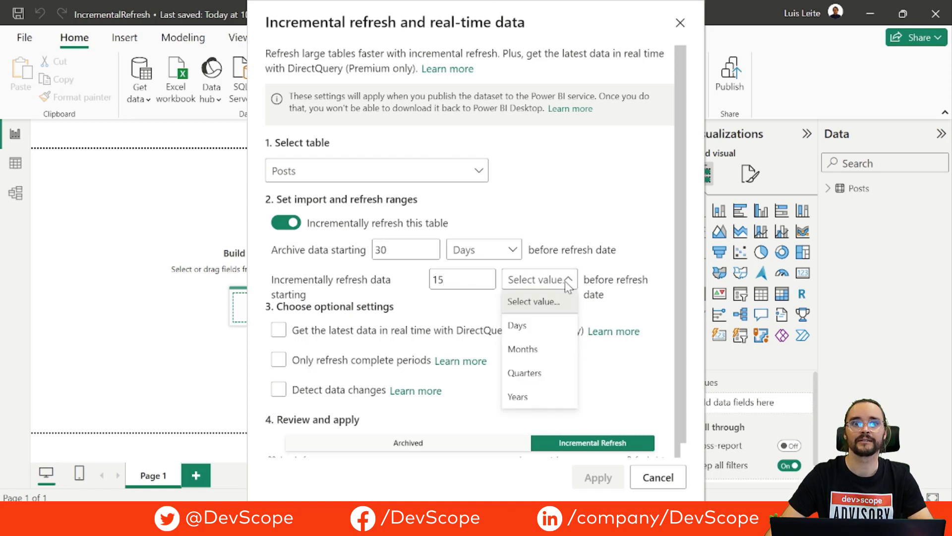
click(541, 326)
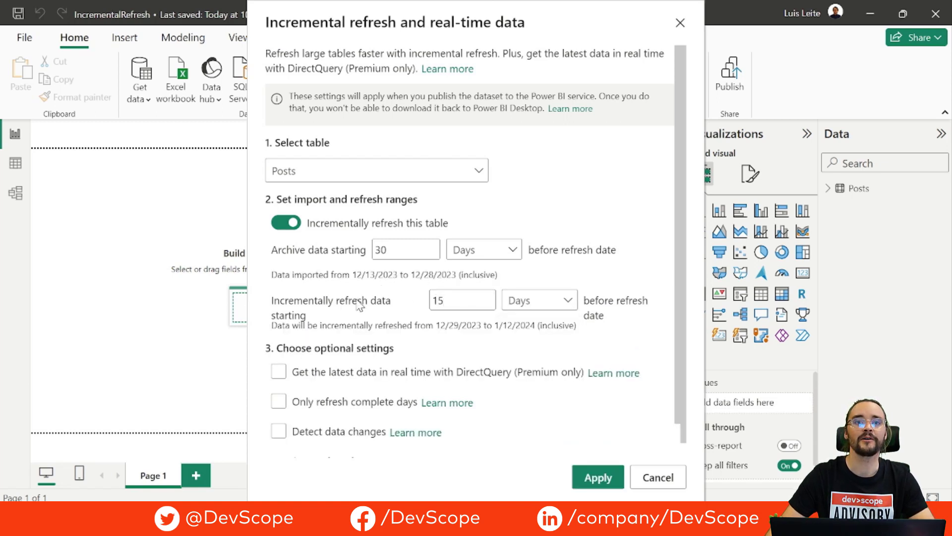
Restrict the policy to complete days, detect data changes through the LastActivityDate column, and apply the settings.
scroll(345, 330, down, 1)
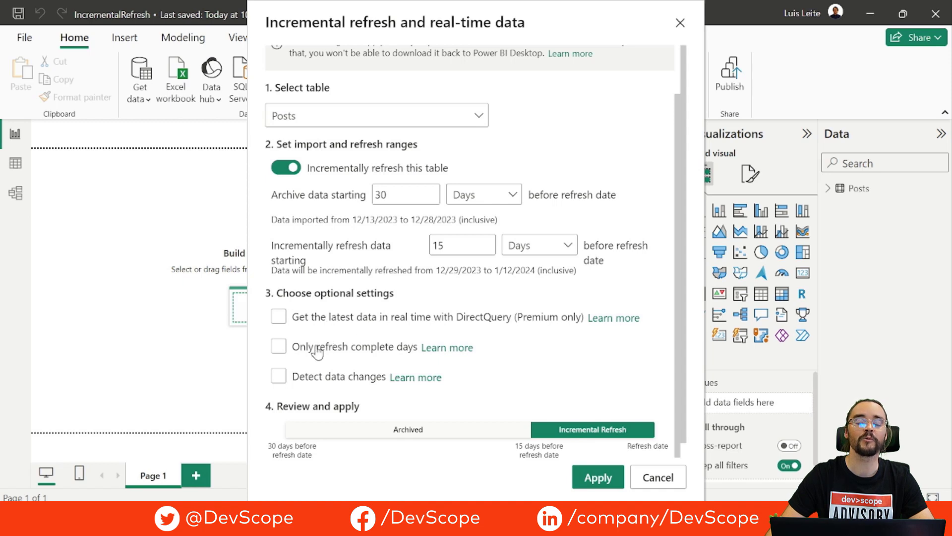
click(279, 346)
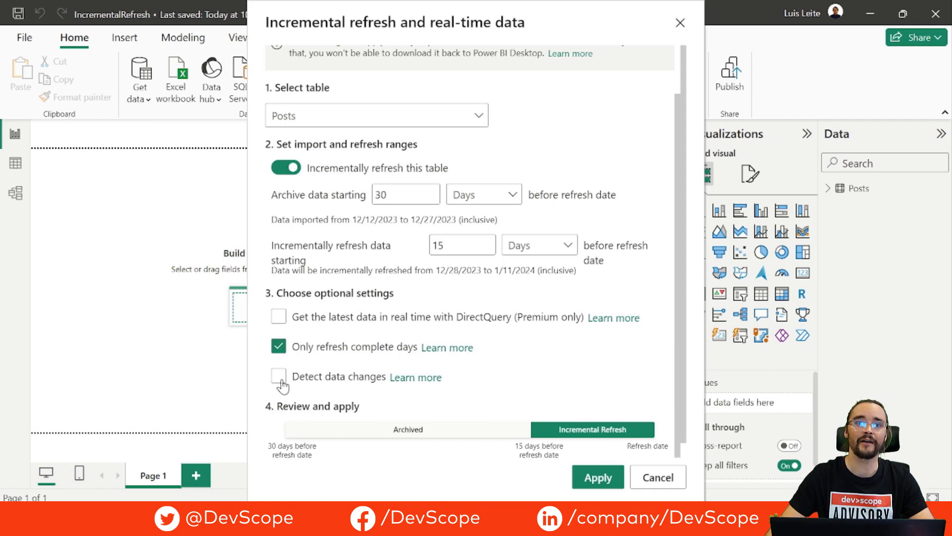
click(279, 376)
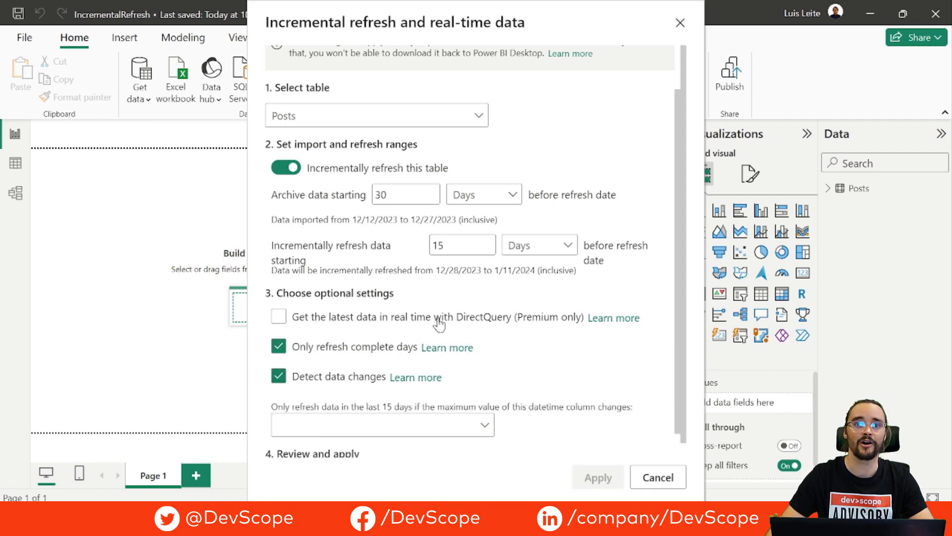
scroll(445, 327, down, 1)
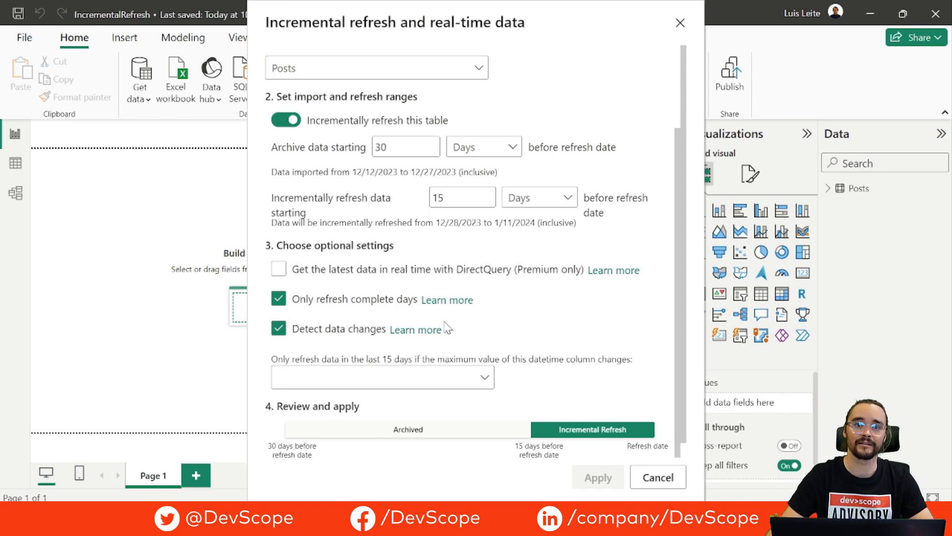
click(486, 380)
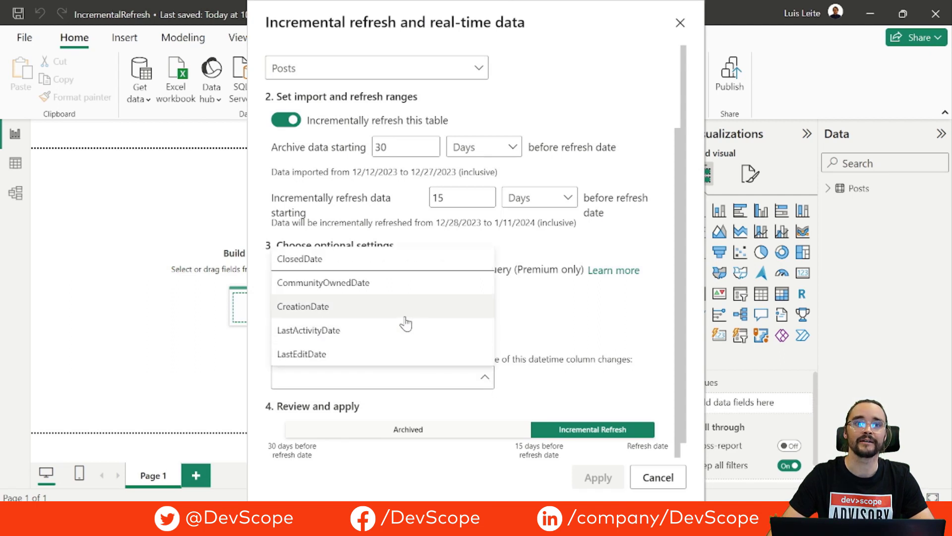
click(384, 337)
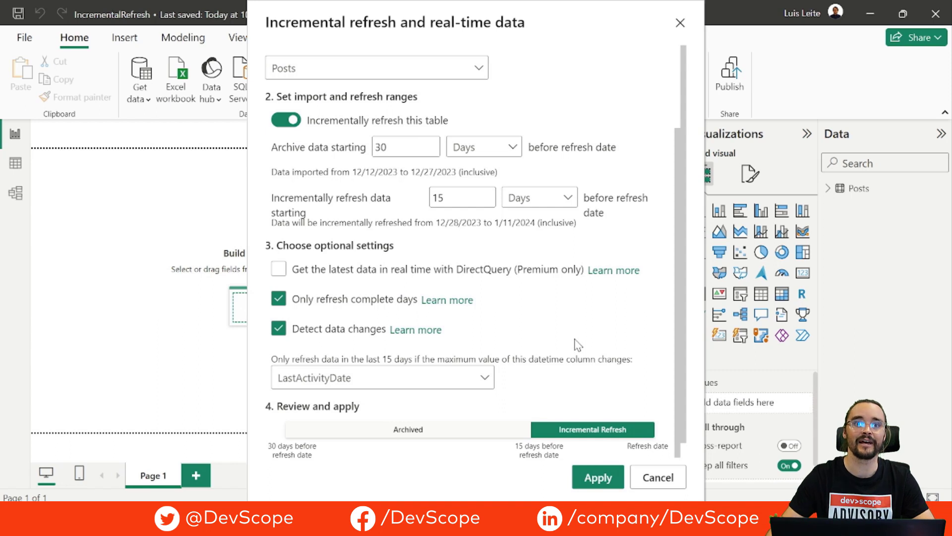
scroll(578, 345, down, 1)
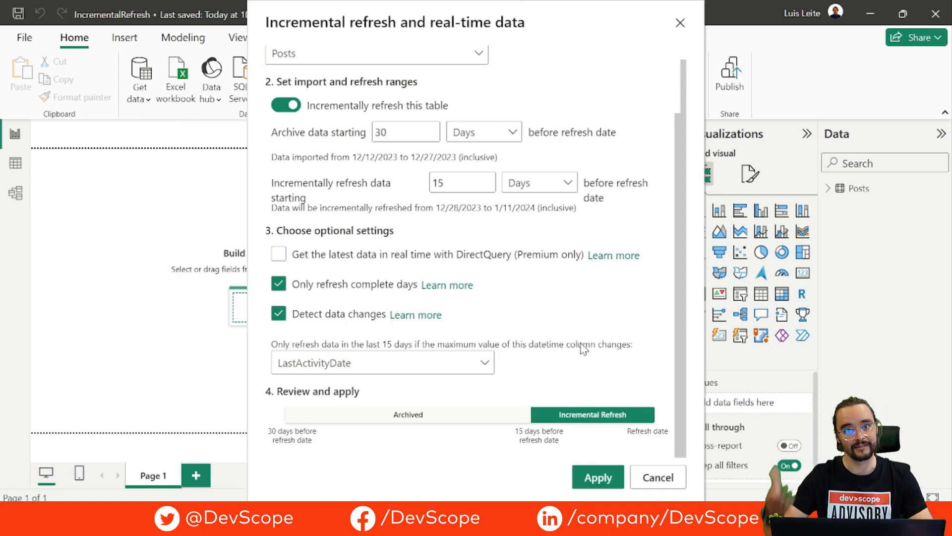
click(593, 479)
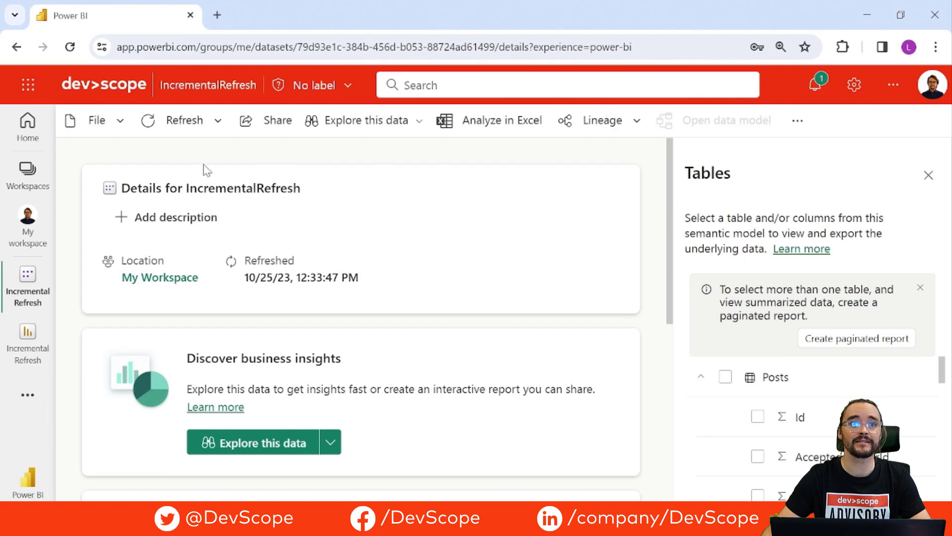
In the Power BI service, try to download the published IncrementalRefresh semantic model file.
click(118, 127)
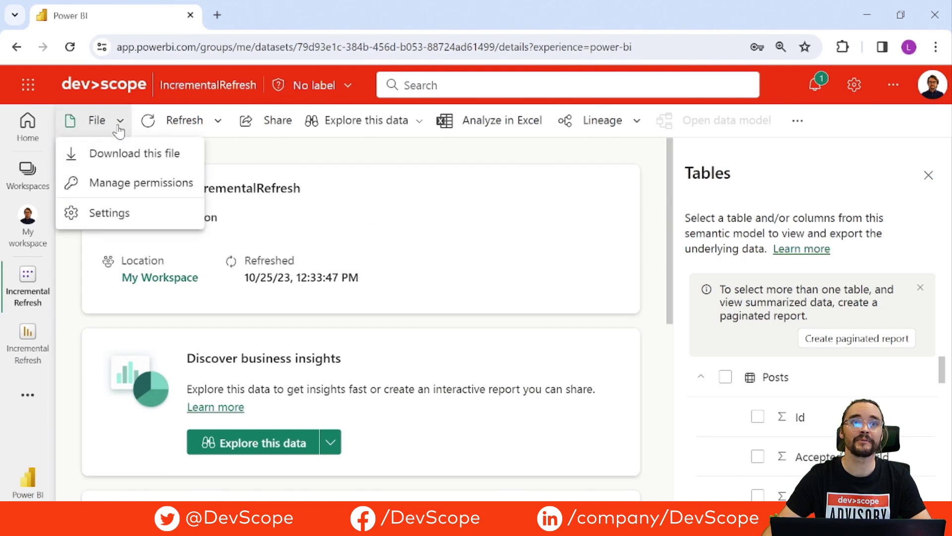
click(125, 152)
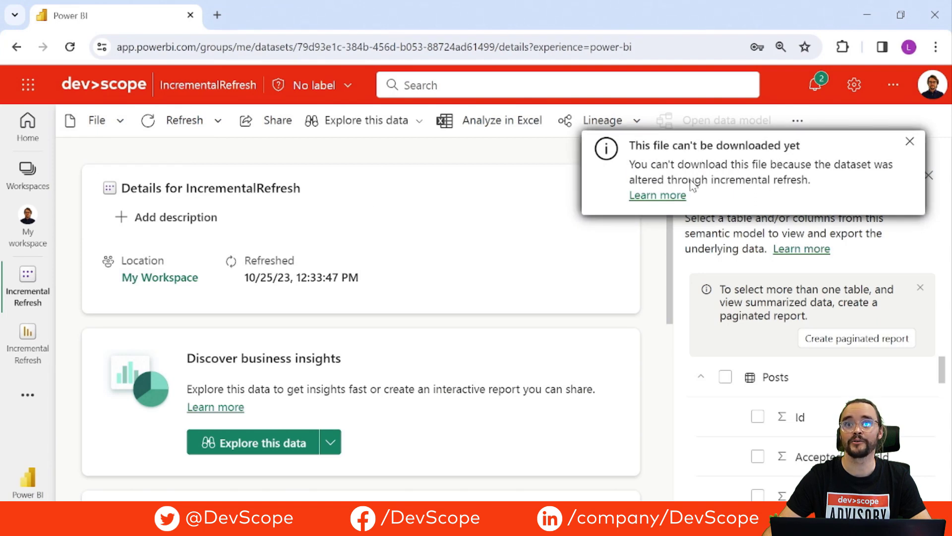
click(909, 143)
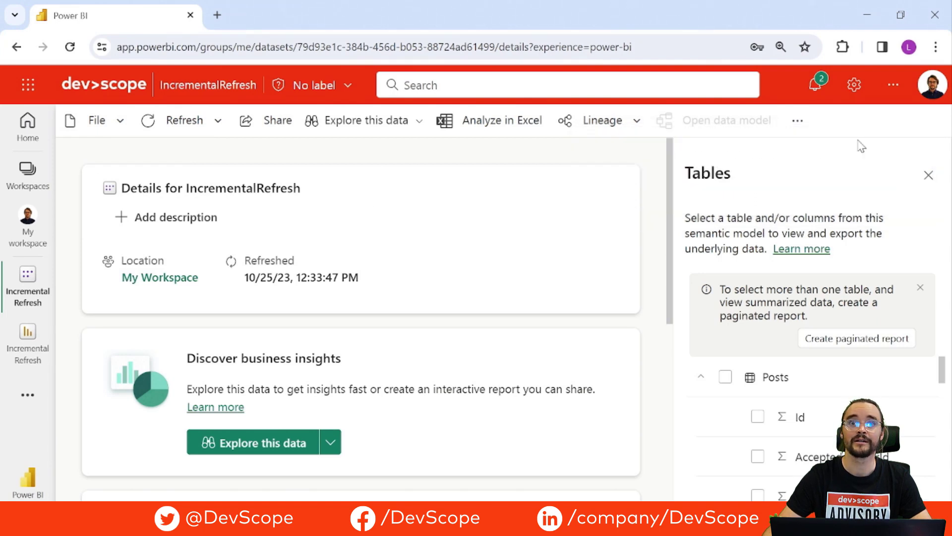